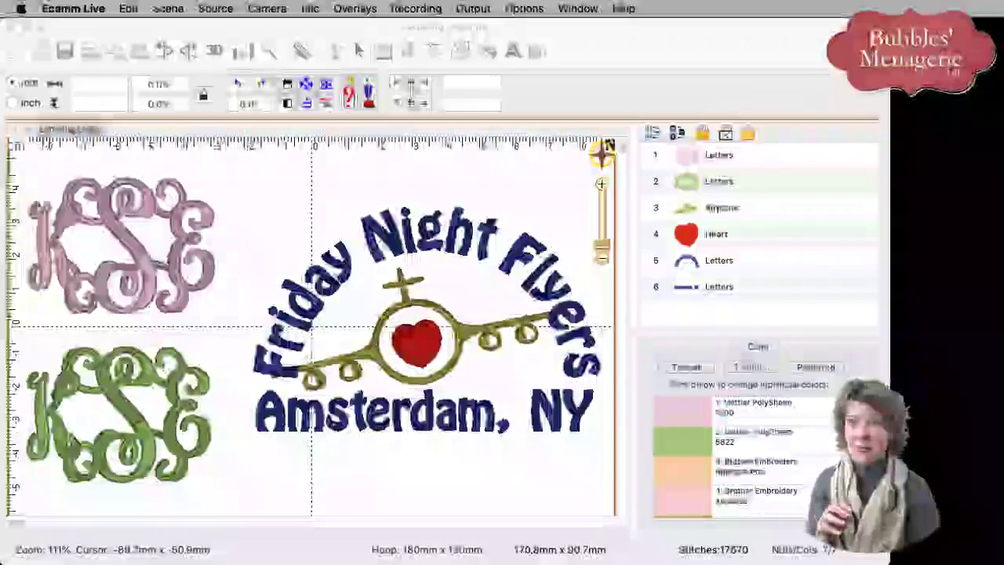
- Add a new lettering object in the Block font and move it below the Amsterdam, NY text
{"action": "left_click", "coordinate": [516, 85]}
{"action": "left_click", "coordinate": [510, 53]}
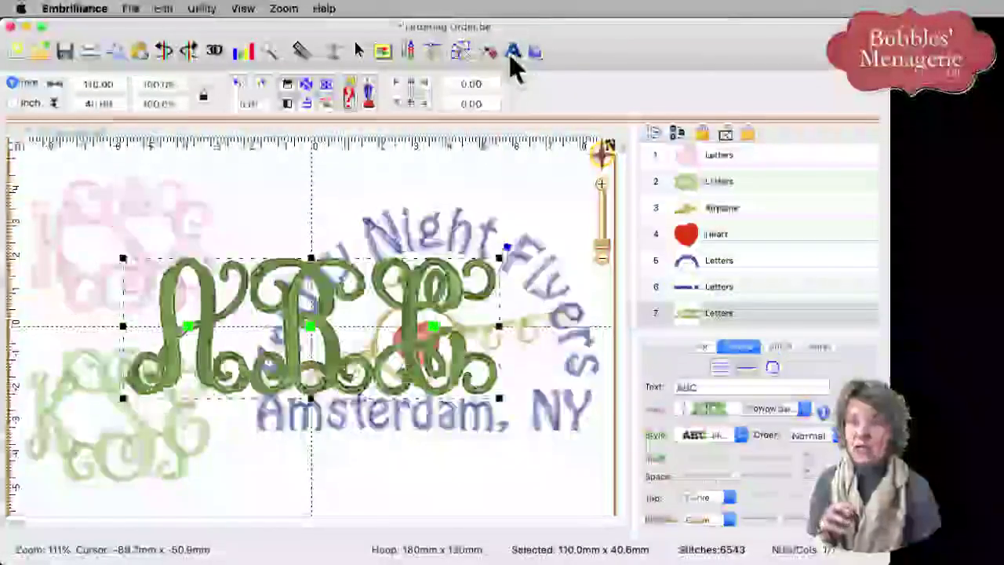
{"action": "left_click", "coordinate": [758, 411]}
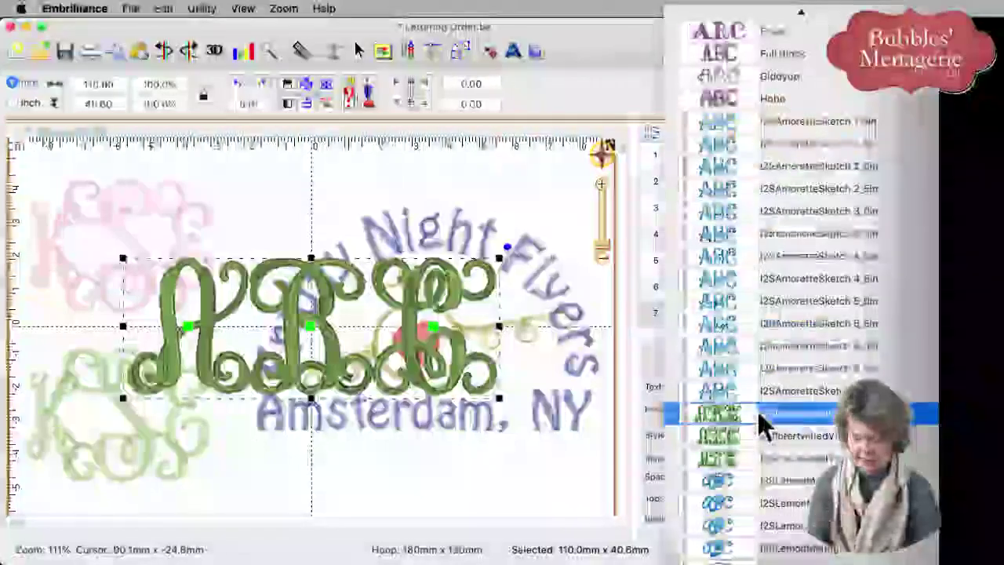
{"action": "scroll", "coordinate": [758, 411], "scroll_direction": "down", "scroll_amount": 10}
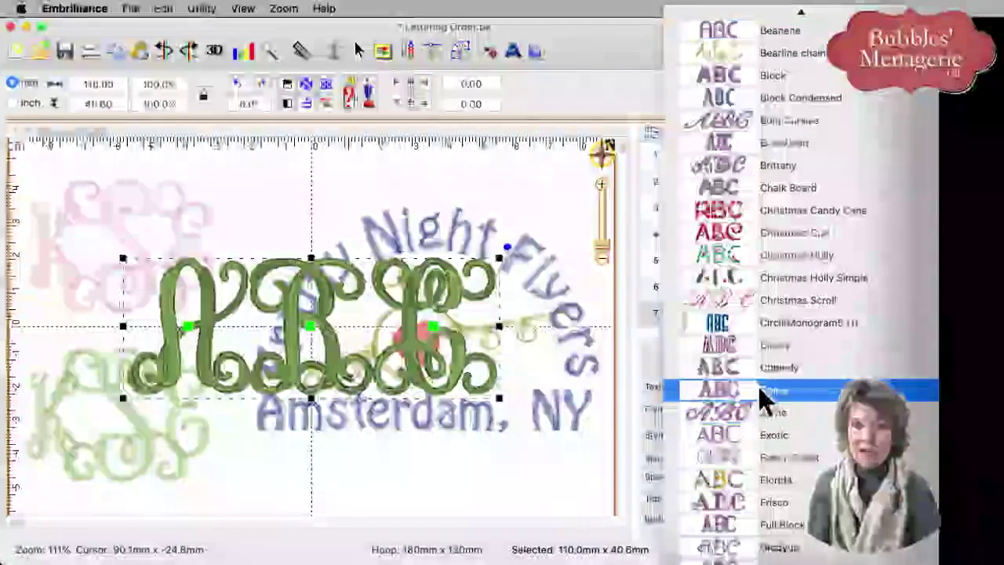
{"action": "left_click", "coordinate": [773, 78]}
{"action": "left_click_drag", "start_coordinate": [350, 351], "coordinate": [414, 497]}
{"action": "left_click", "coordinate": [437, 511]}
{"action": "left_click", "coordinate": [406, 506]}
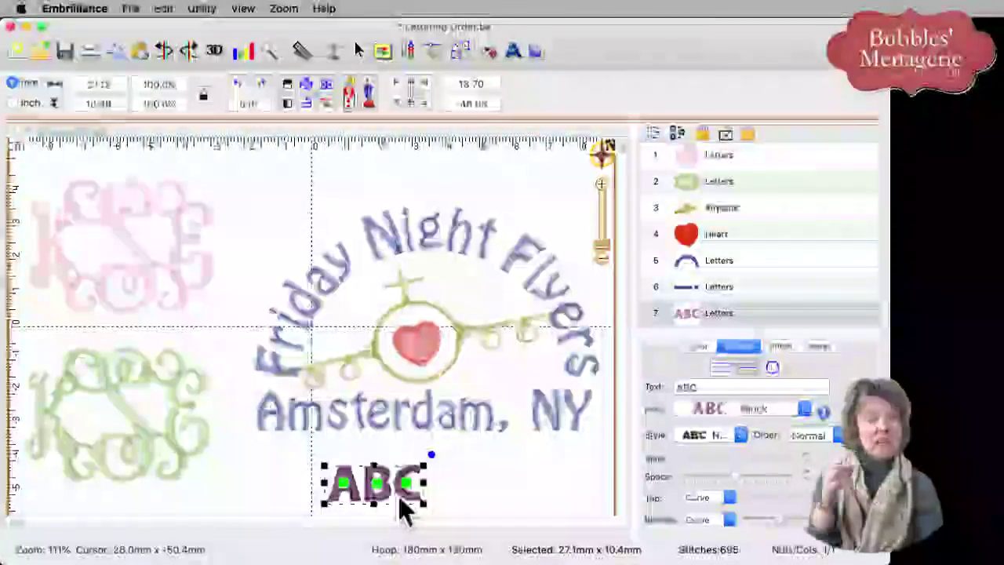
- Change the new Block lettering's text to Hello and delete that lettering object
{"action": "double_click", "coordinate": [673, 386]}
{"action": "type", "text": "Hello"}
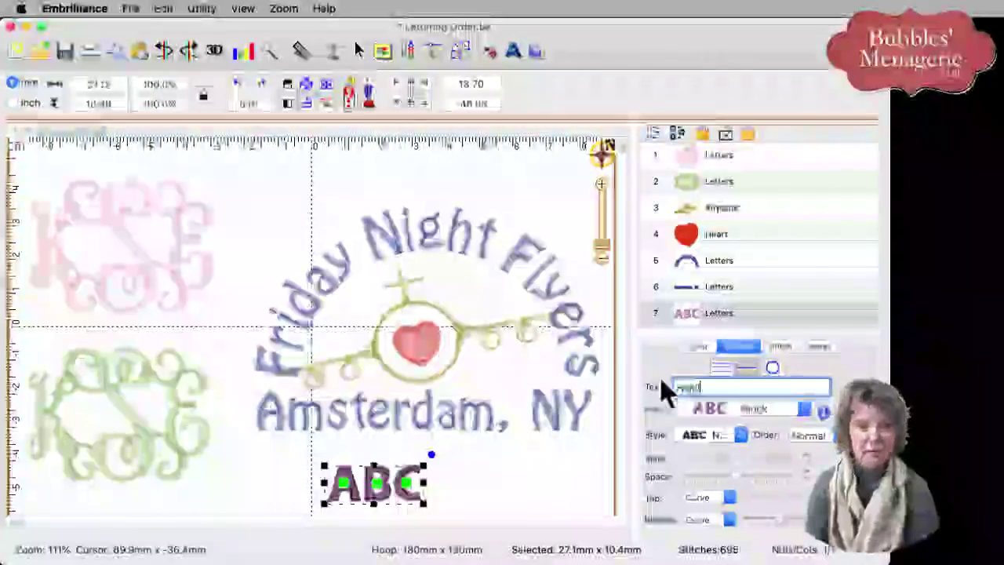
{"action": "key", "text": "Return"}
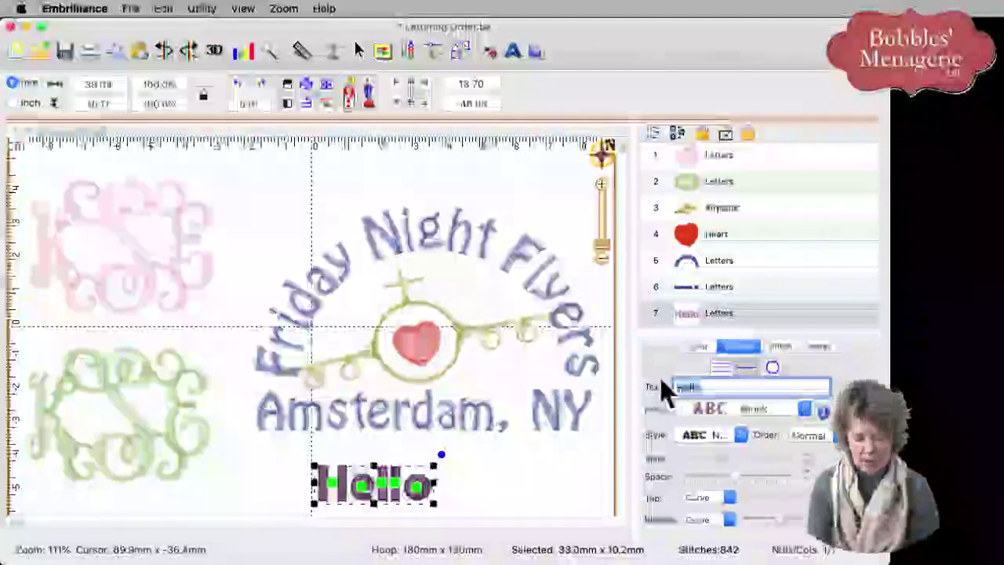
{"action": "left_click", "coordinate": [435, 505]}
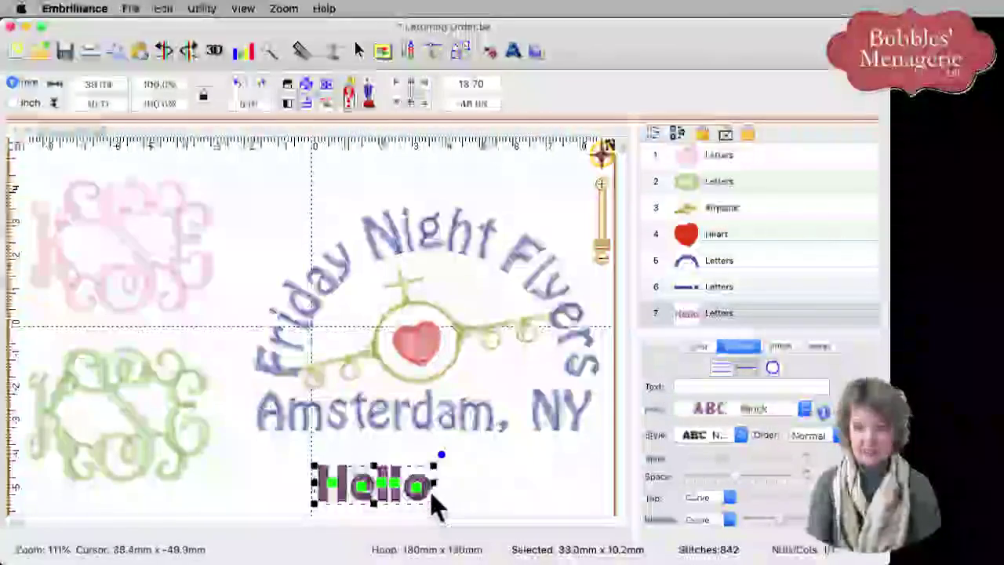
{"action": "key", "text": "Delete"}
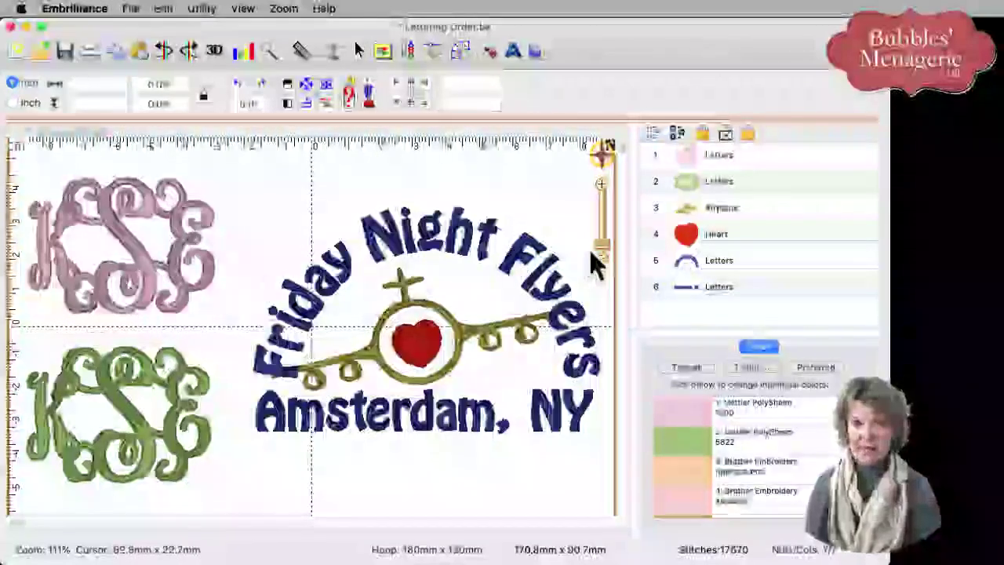
- Examine the letter order options available for the pink kSe monogram
{"action": "left_click", "coordinate": [195, 305]}
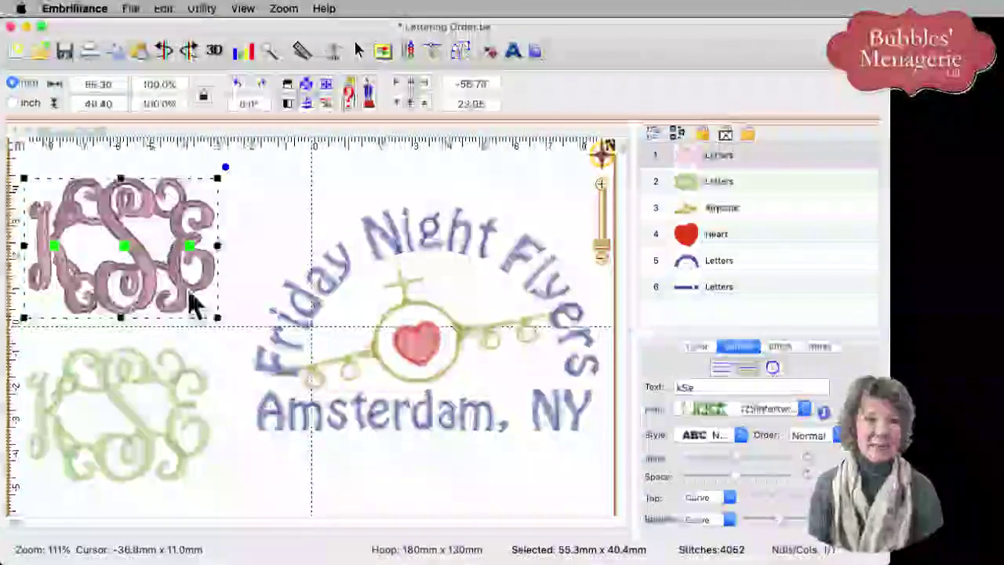
{"action": "key", "text": "super+2"}
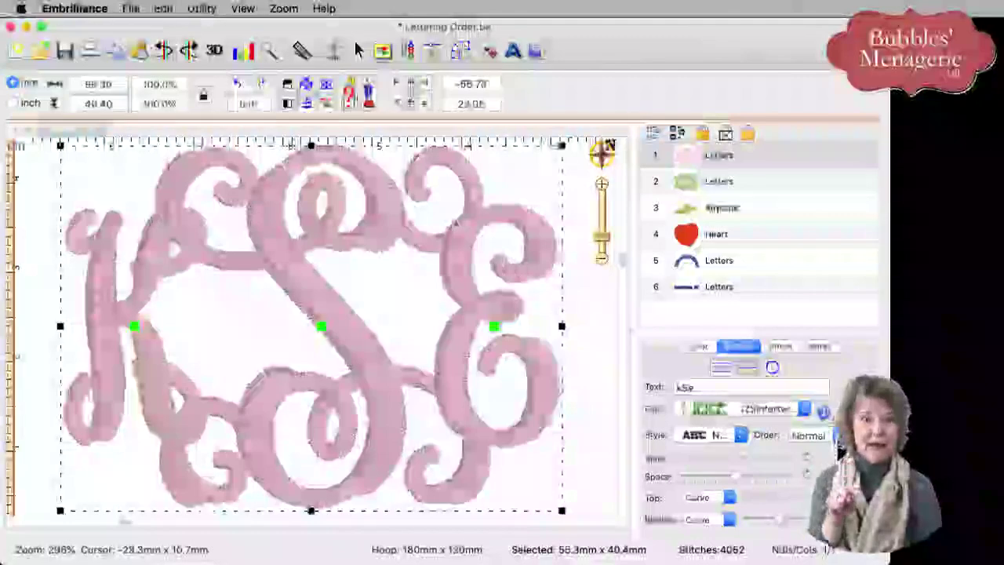
{"action": "left_click", "coordinate": [836, 436]}
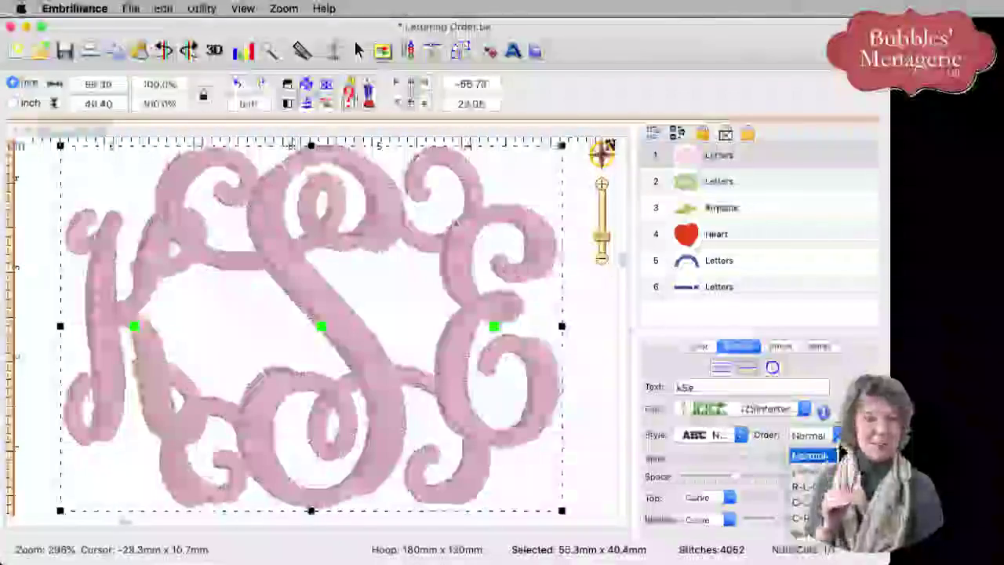
{"action": "left_click", "coordinate": [648, 448]}
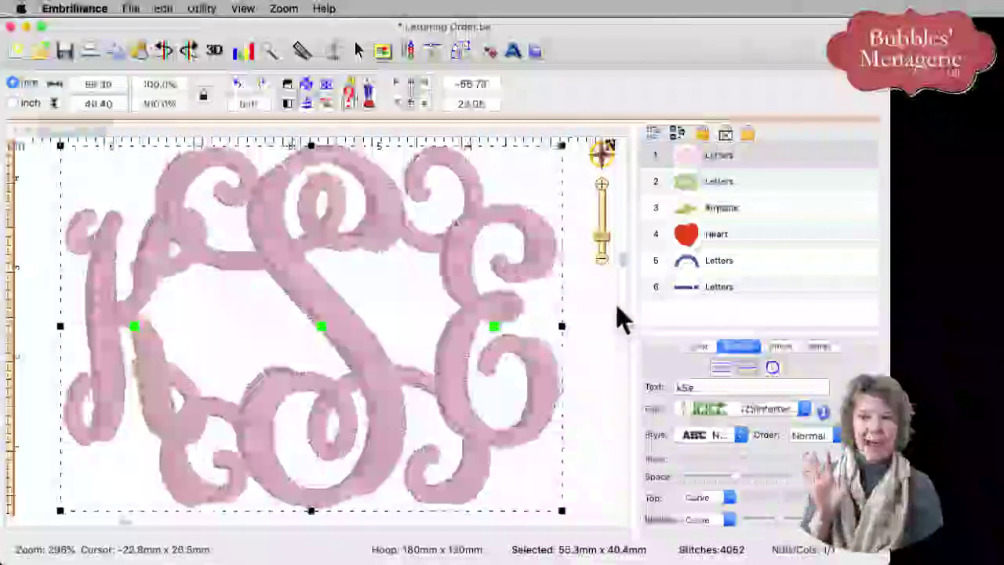
- Try the L-R-C letter order on the green kSe monogram and set it back to C-L-R
{"action": "left_click_drag", "start_coordinate": [621, 262], "coordinate": [612, 401]}
{"action": "left_click", "coordinate": [544, 455]}
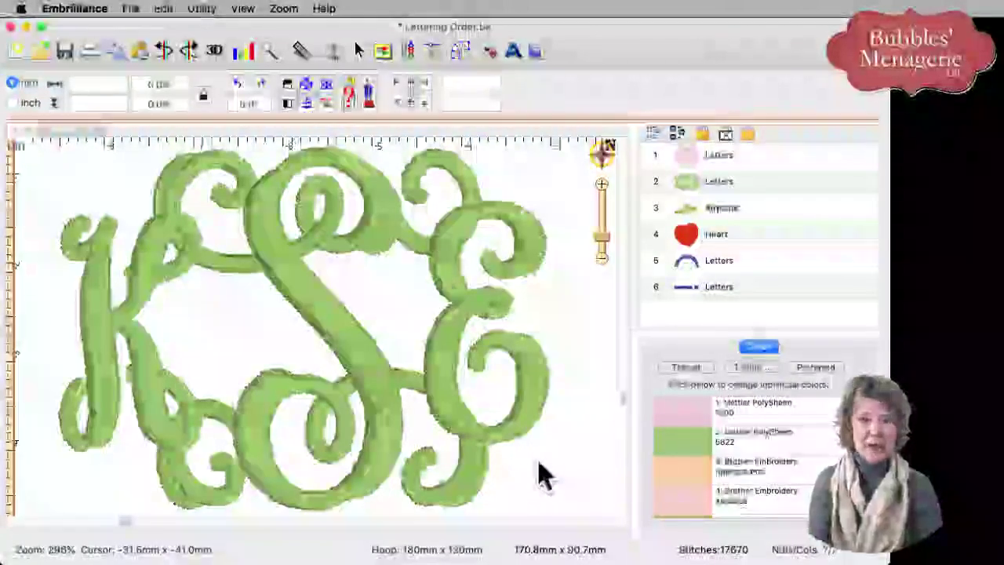
{"action": "left_click", "coordinate": [490, 452]}
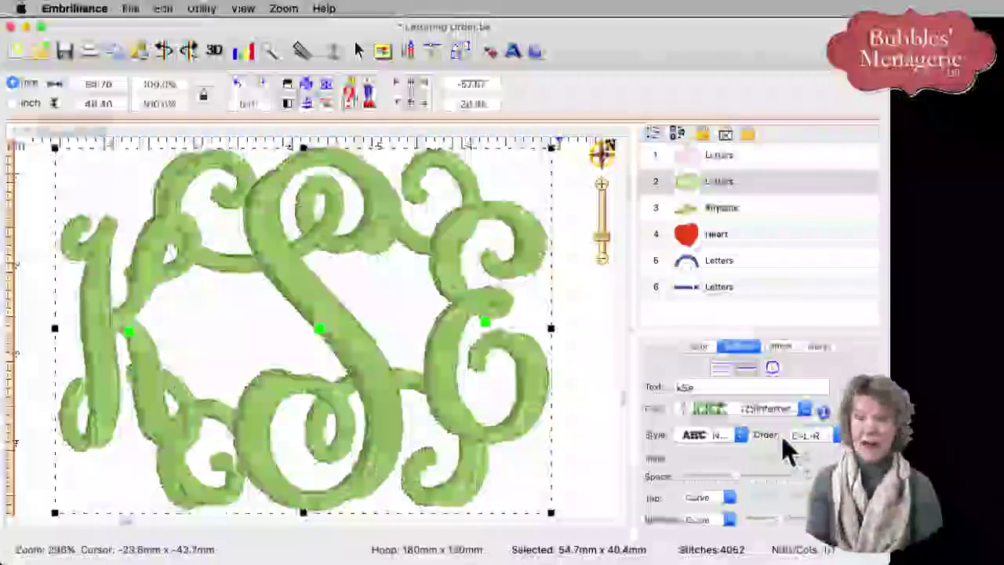
{"action": "left_click", "coordinate": [835, 436]}
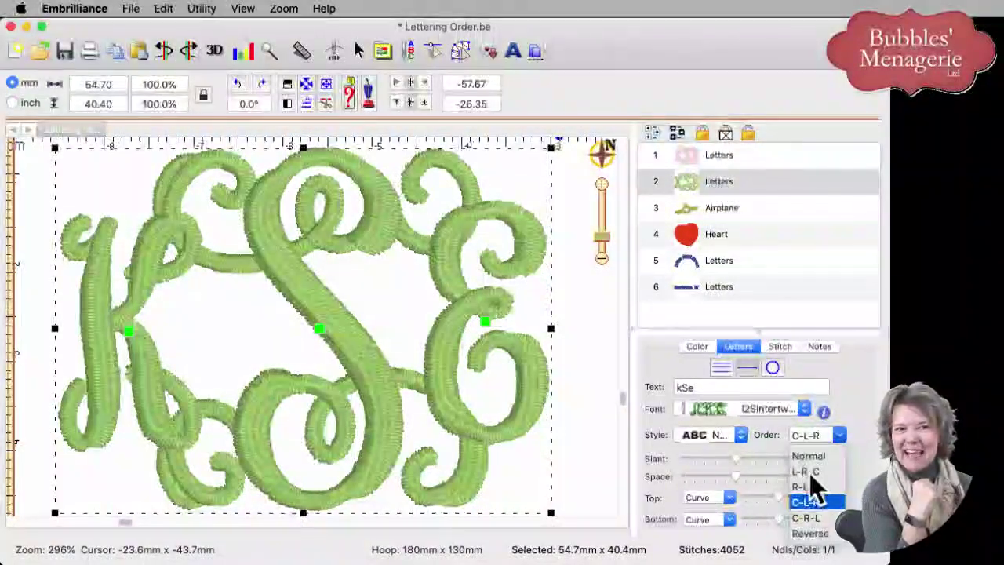
{"action": "left_click", "coordinate": [813, 473]}
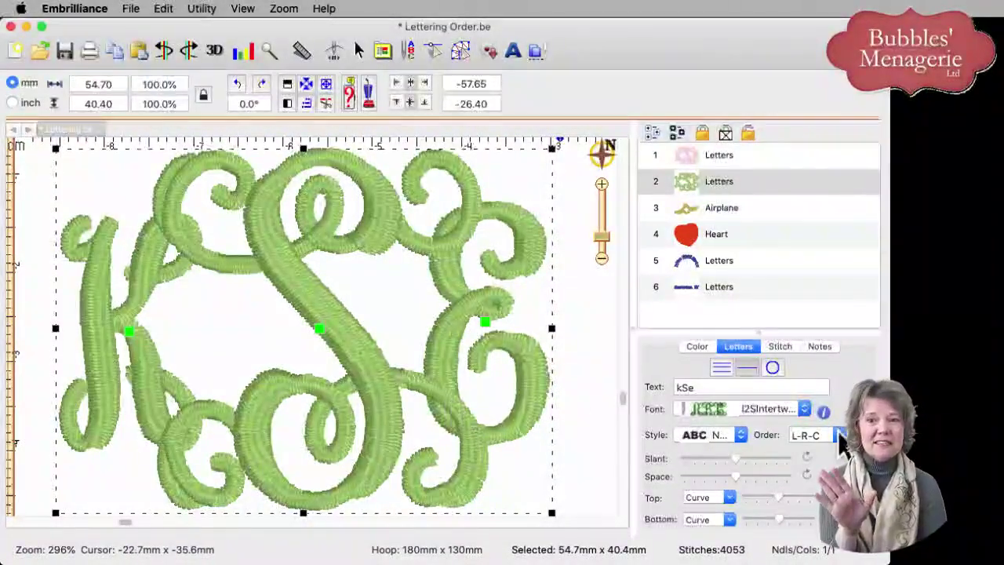
{"action": "left_click", "coordinate": [813, 433]}
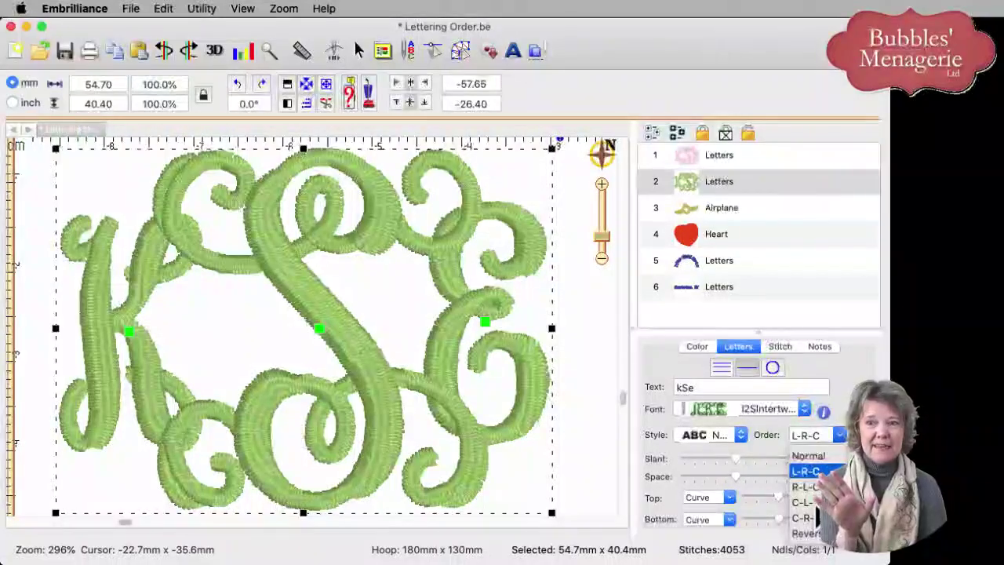
{"action": "left_click", "coordinate": [804, 502]}
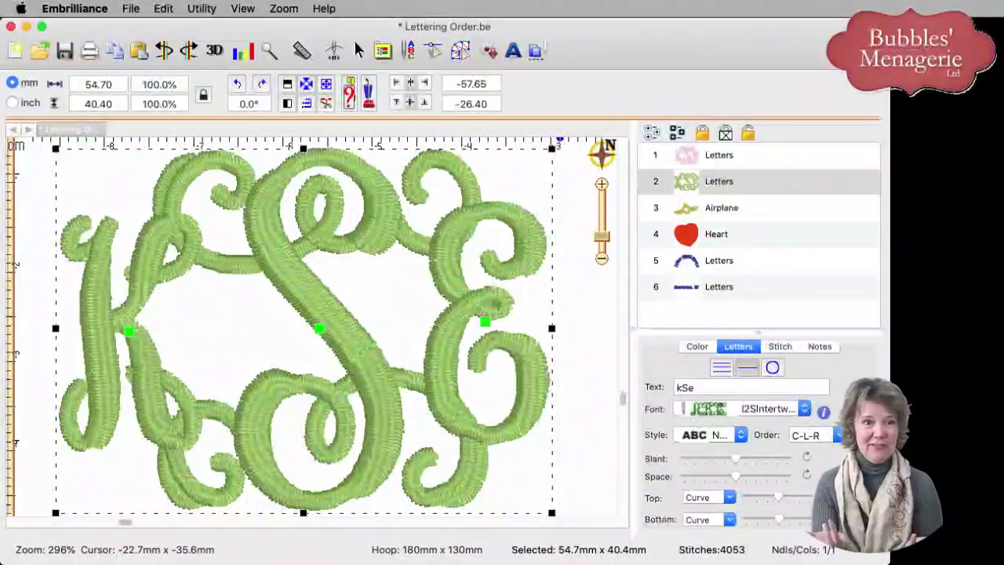
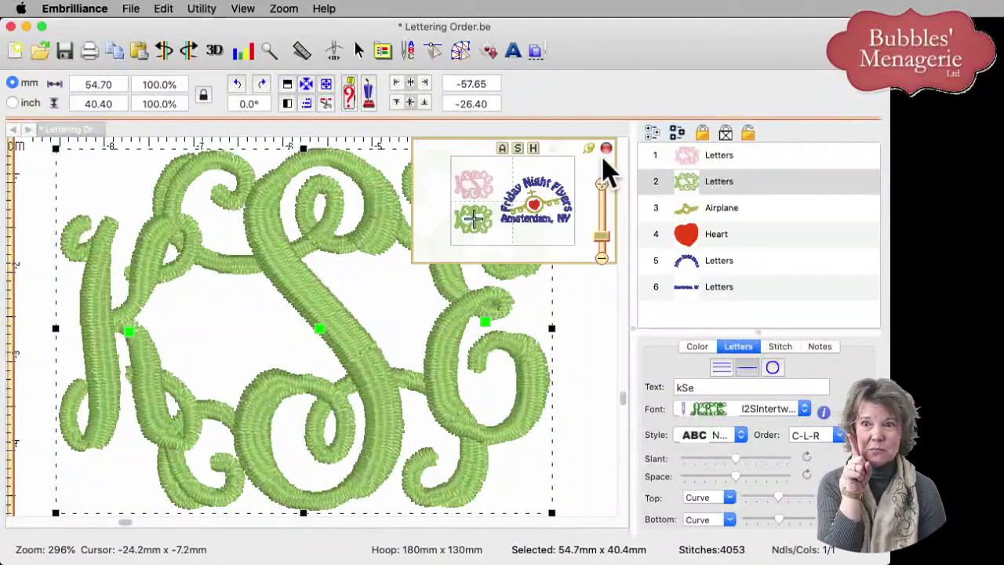
- Examine the order options of the arched Friday Night Flyers lettering and preview the design's stitch-out in the stitch simulator
{"action": "left_click", "coordinate": [503, 149]}
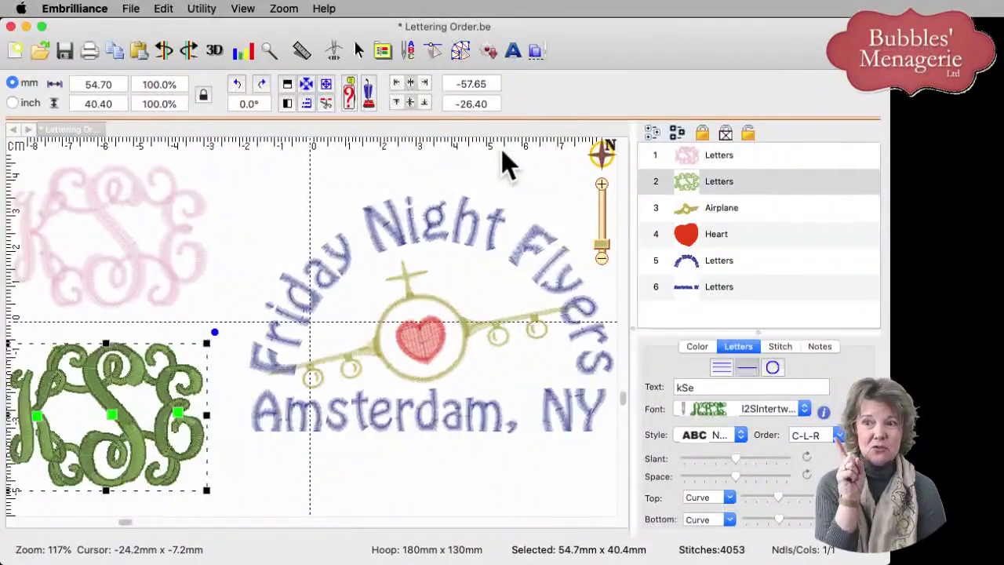
{"action": "left_click", "coordinate": [506, 194]}
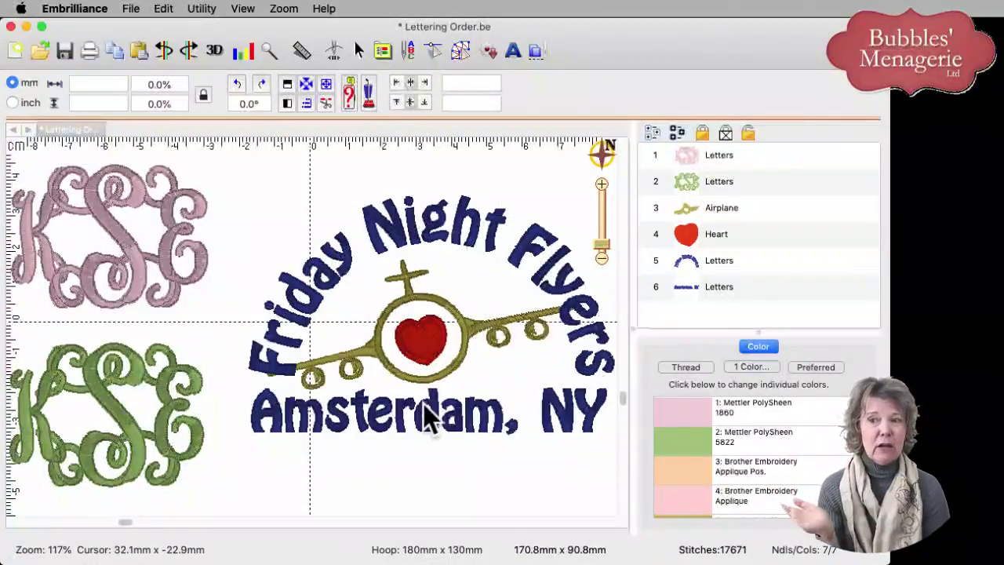
{"action": "left_click", "coordinate": [304, 337]}
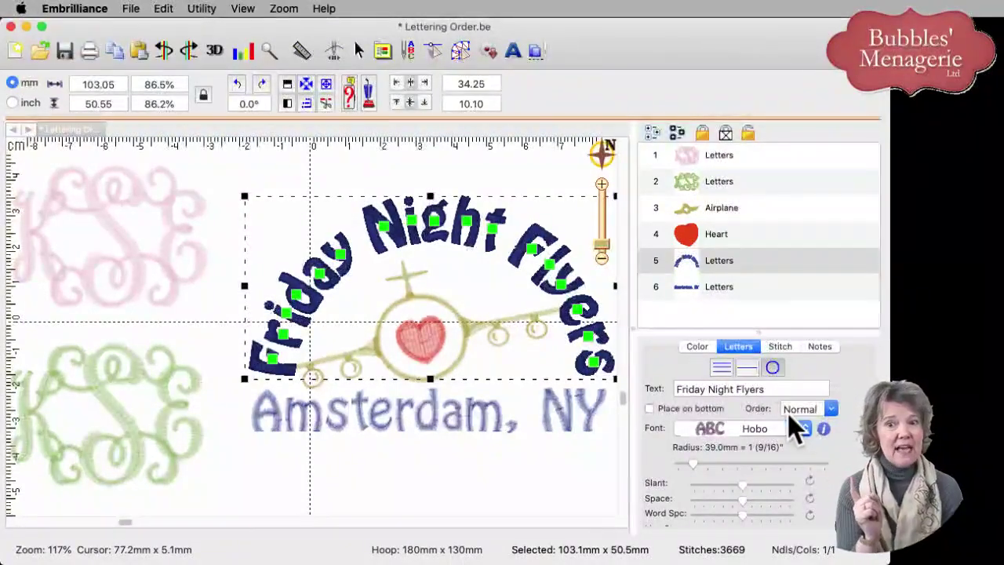
{"action": "left_click", "coordinate": [828, 409]}
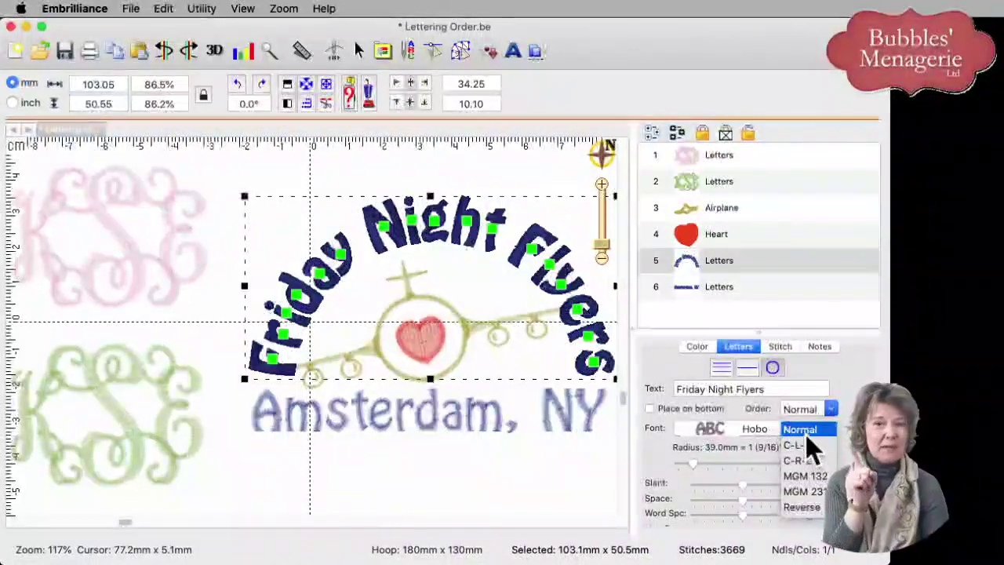
{"action": "left_click", "coordinate": [806, 435]}
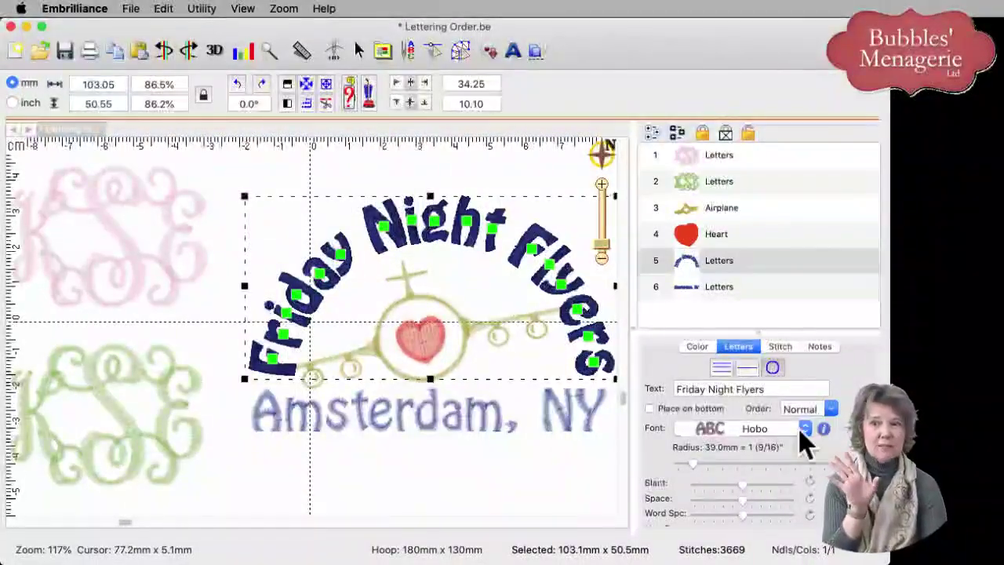
{"action": "left_click", "coordinate": [334, 50]}
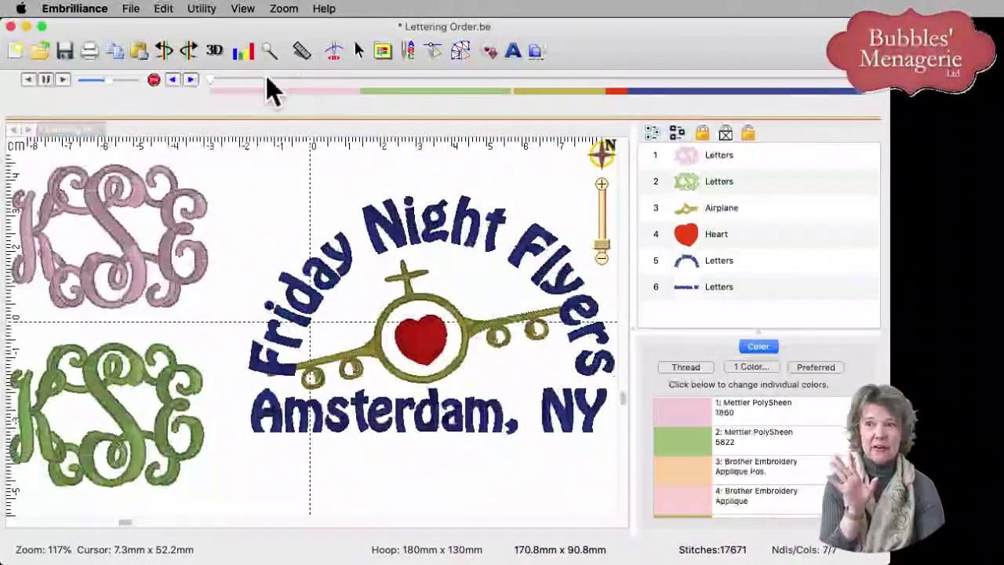
{"action": "left_click_drag", "start_coordinate": [266, 78], "coordinate": [830, 107]}
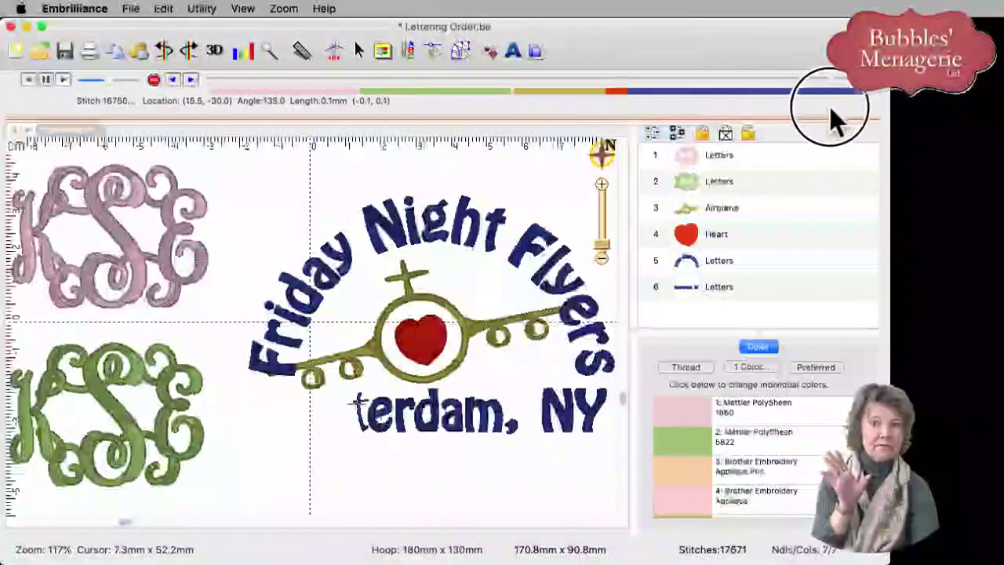
- Set the arched Friday Night Flyers lettering's order to C-L-R and preview its stitching sequence in the simulator
{"action": "left_click", "coordinate": [704, 265]}
{"action": "left_click", "coordinate": [830, 408]}
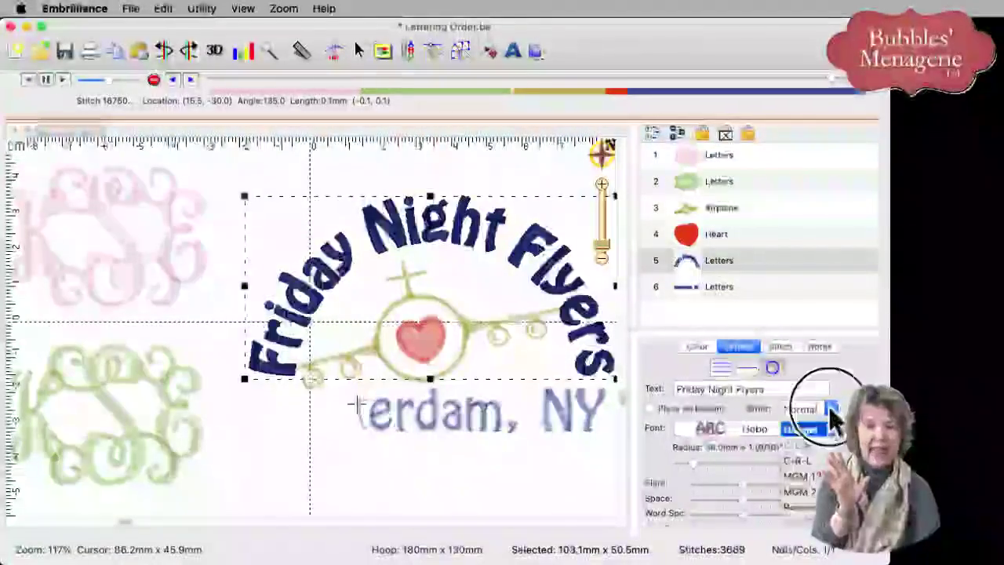
{"action": "left_click", "coordinate": [816, 446]}
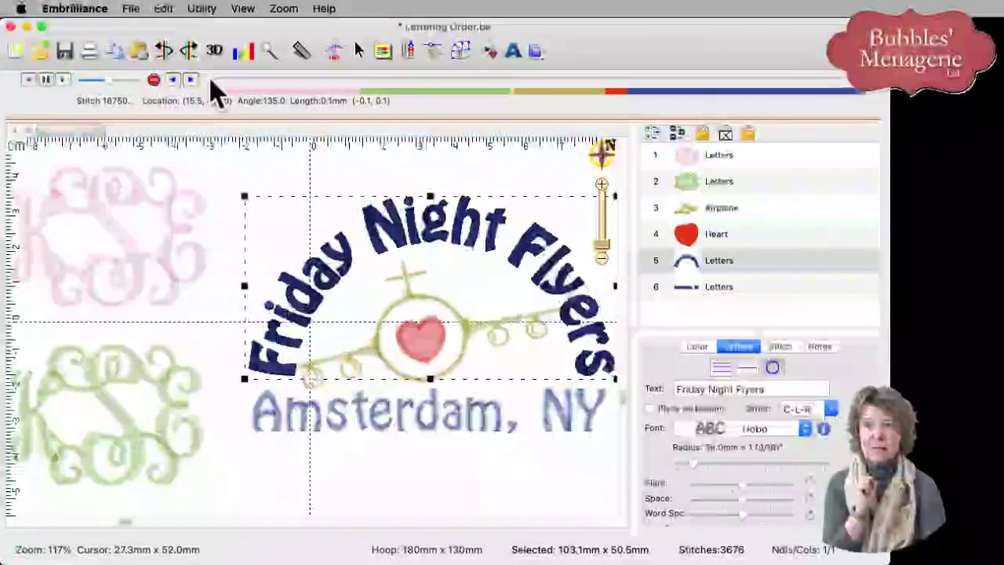
{"action": "left_click_drag", "start_coordinate": [216, 90], "coordinate": [774, 97]}
{"action": "left_click", "coordinate": [494, 182]}
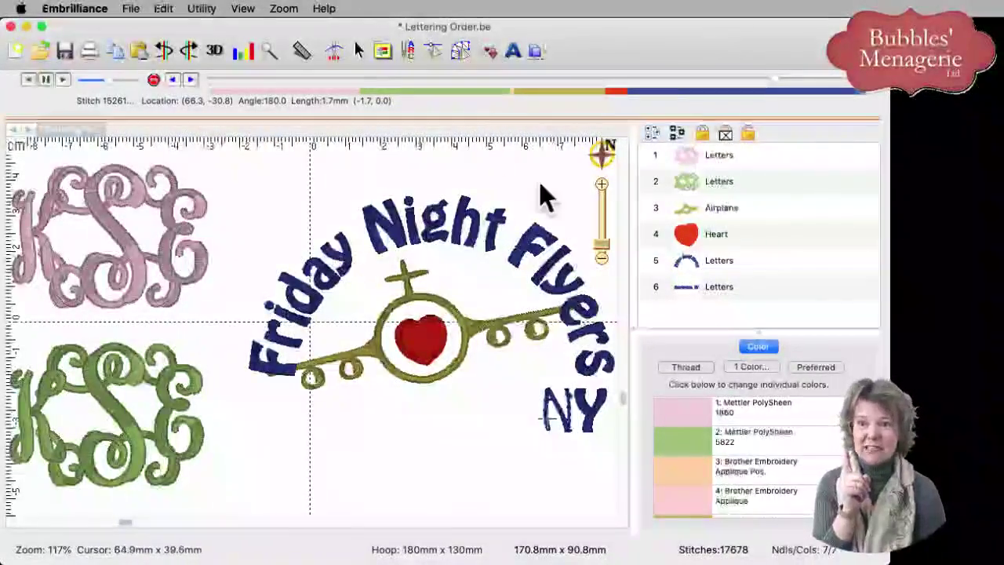
- Examine the order options of the Amsterdam, NY lettering and leave the stitch simulator
{"action": "left_click", "coordinate": [687, 289]}
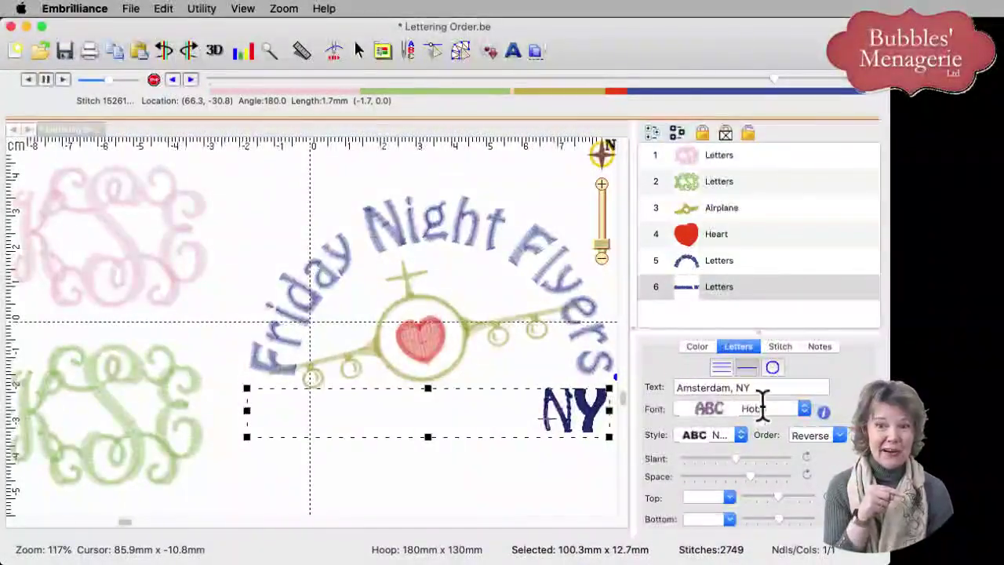
{"action": "left_click", "coordinate": [834, 437]}
{"action": "left_click", "coordinate": [829, 533]}
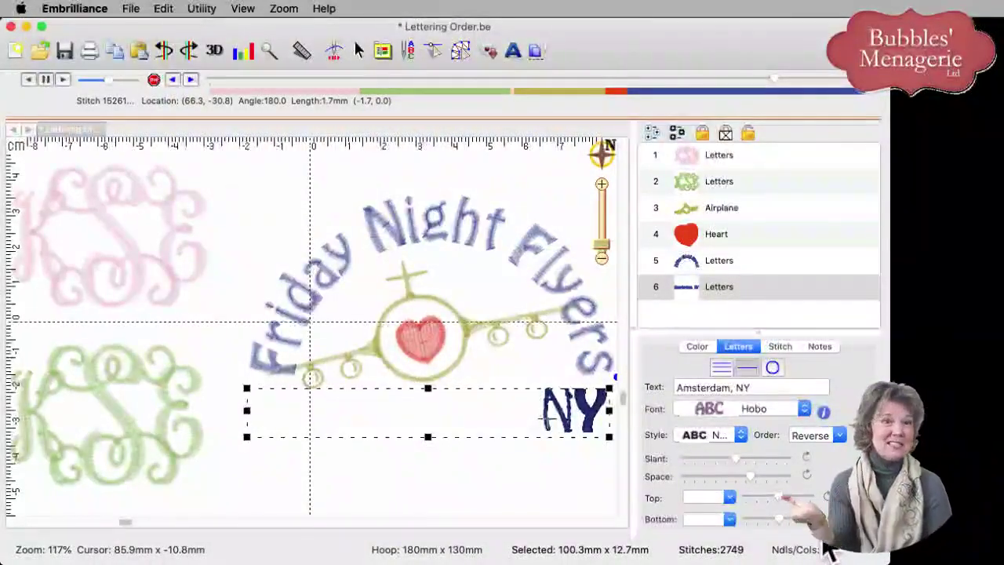
{"action": "left_click", "coordinate": [533, 494]}
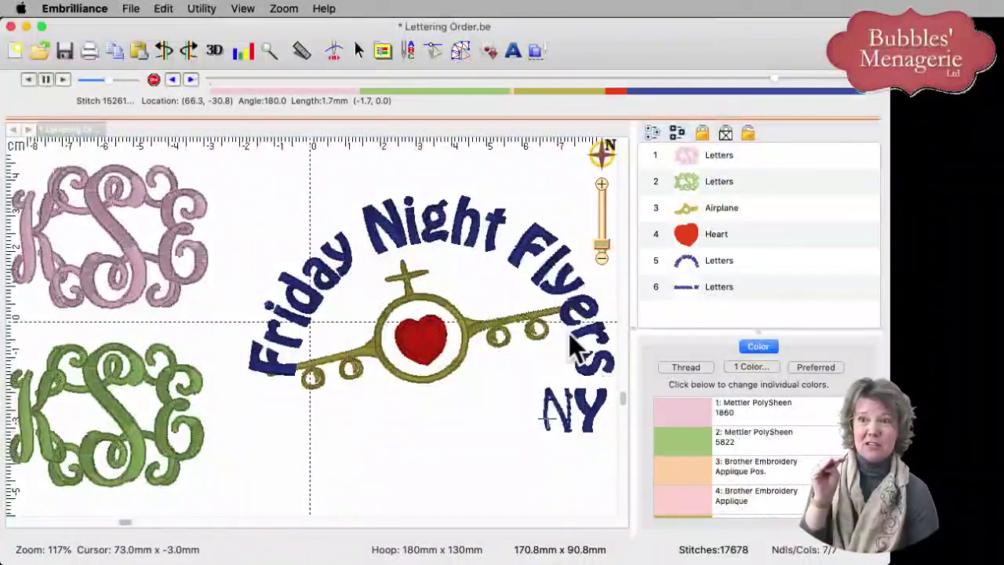
{"action": "left_click", "coordinate": [358, 51]}
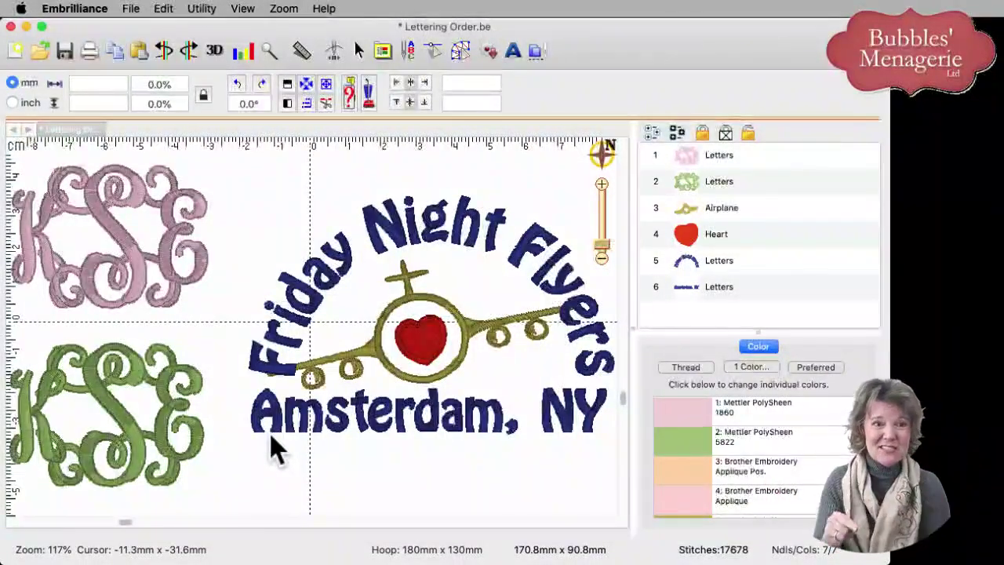
{"action": "left_click", "coordinate": [363, 439]}
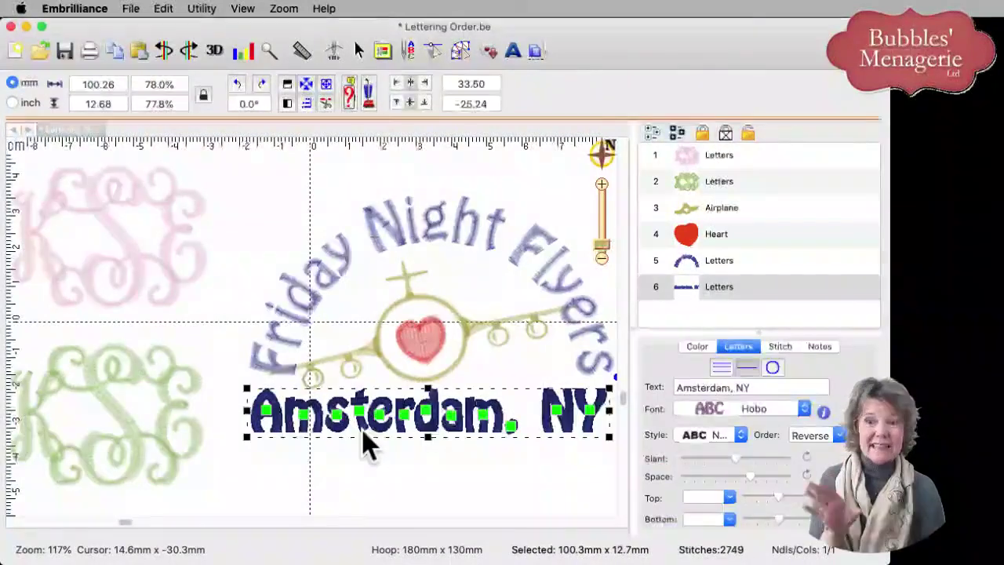
{"action": "left_click", "coordinate": [837, 438]}
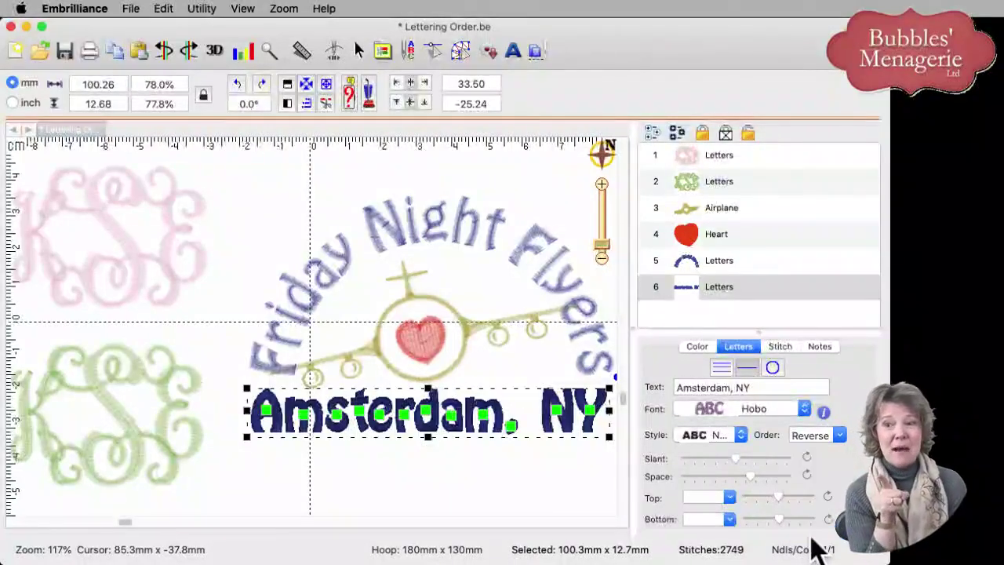
- Preview the stitching sequence of the reverse-ordered Amsterdam, NY lettering in the stitch simulator and leave the simulator
{"action": "left_click", "coordinate": [334, 52]}
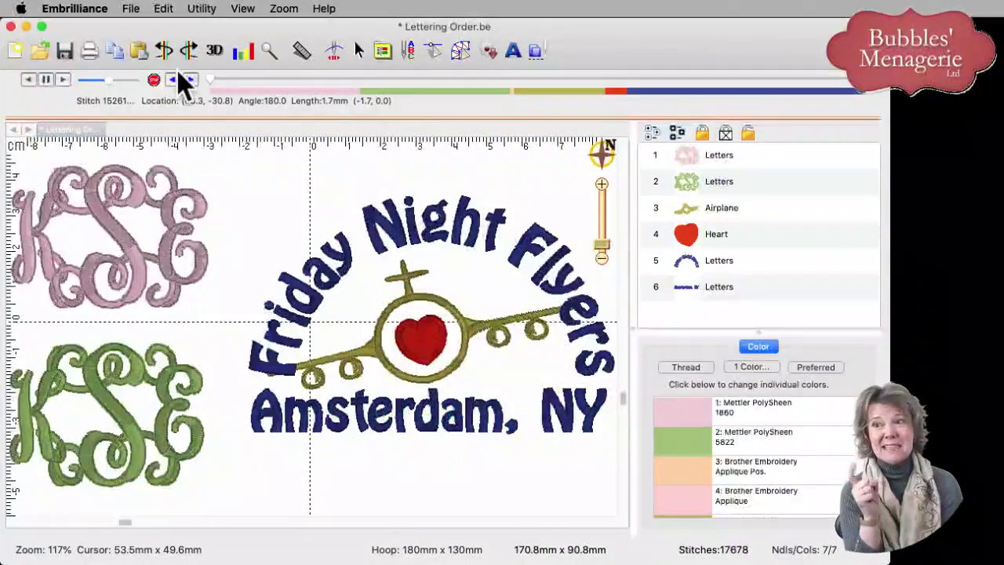
{"action": "left_click", "coordinate": [179, 79]}
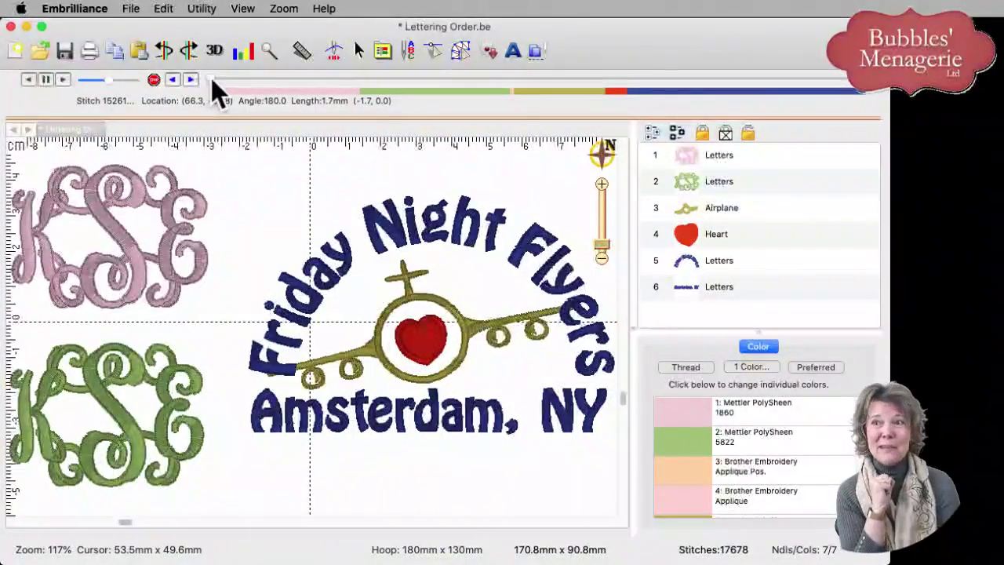
{"action": "left_click_drag", "start_coordinate": [212, 78], "coordinate": [869, 108]}
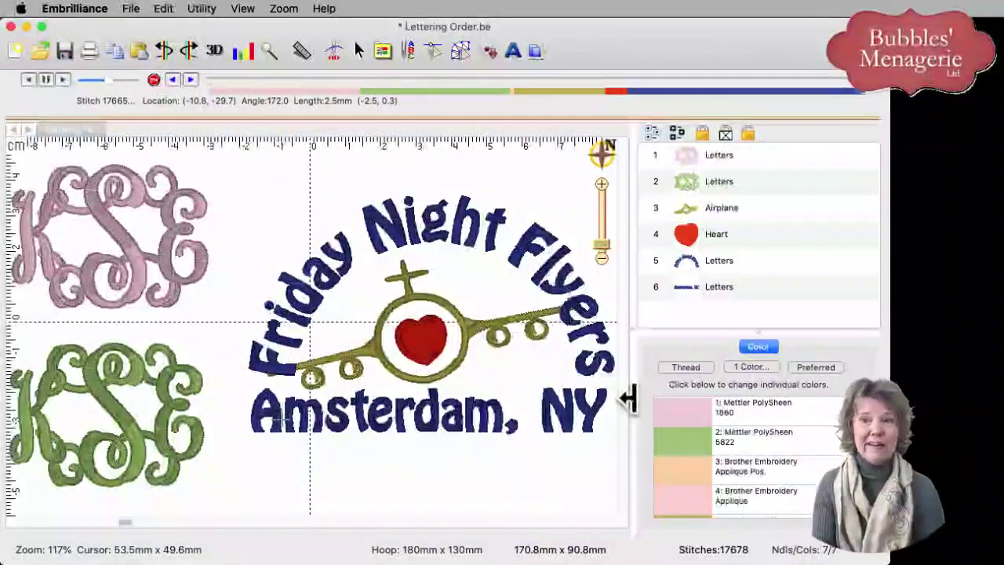
{"action": "left_click", "coordinate": [359, 52]}
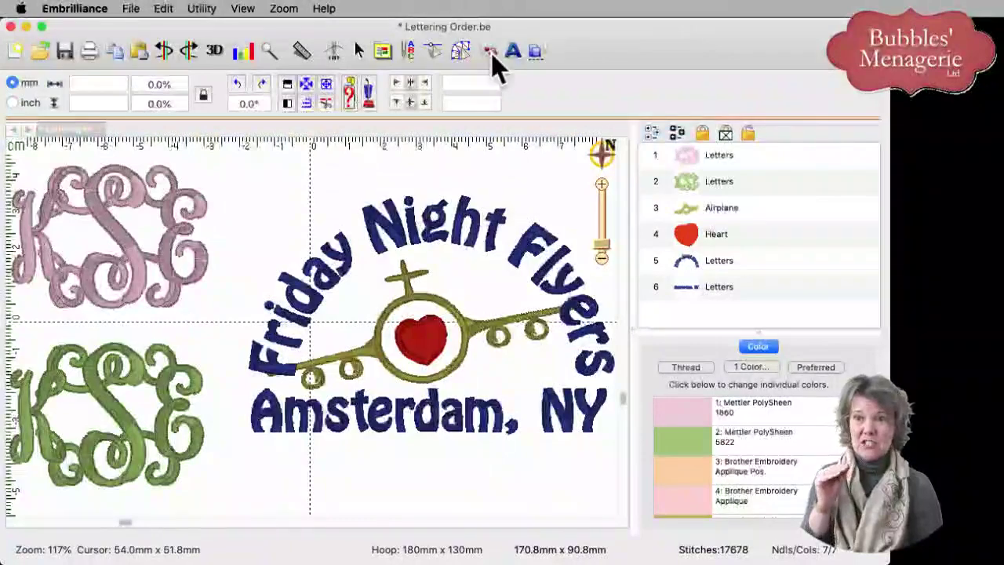
- Examine the letter properties and order settings of the arched Friday Night Flyers and straight Amsterdam, NY lettering
{"action": "left_click", "coordinate": [499, 218]}
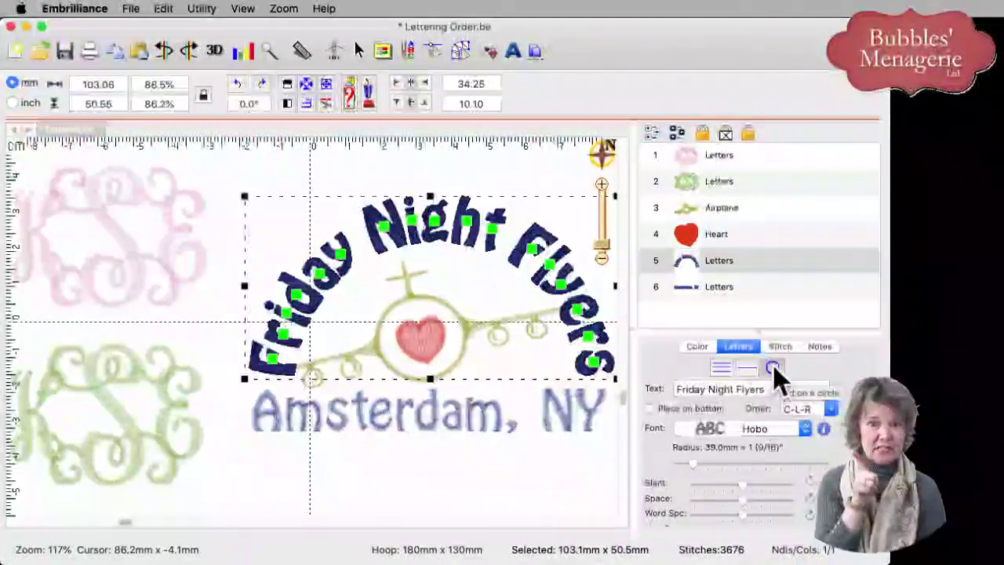
{"action": "left_click", "coordinate": [553, 412]}
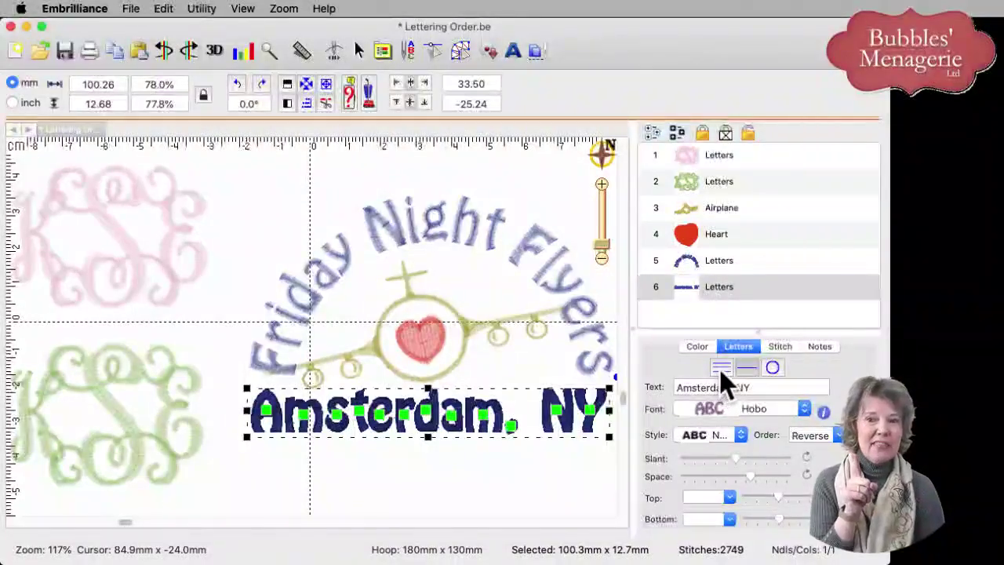
{"action": "left_click", "coordinate": [572, 481]}
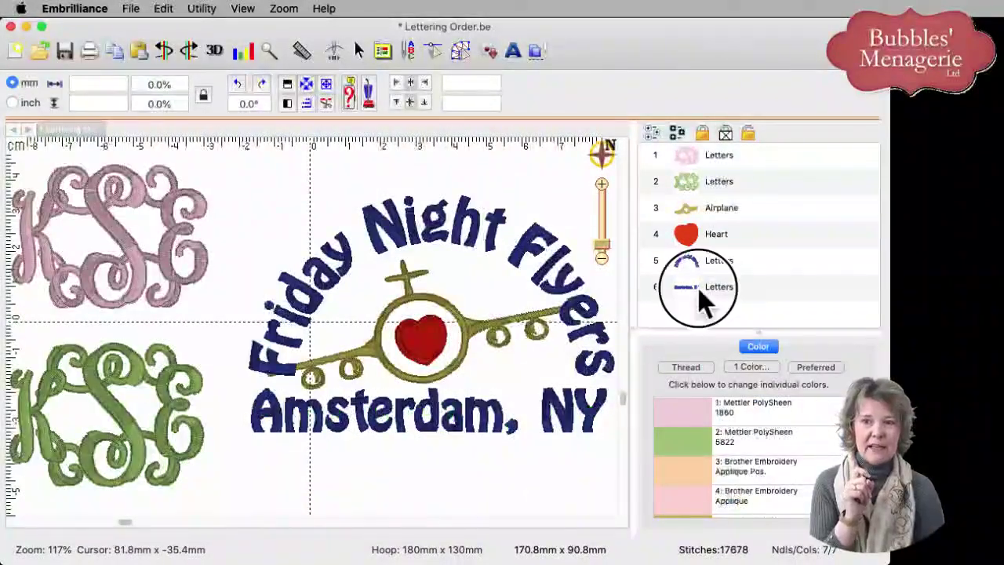
- Try the multi-line layout on the Amsterdam, NY lettering, examine its full set of options, and return it to single-line text
{"action": "left_click", "coordinate": [698, 286]}
{"action": "left_click", "coordinate": [724, 367]}
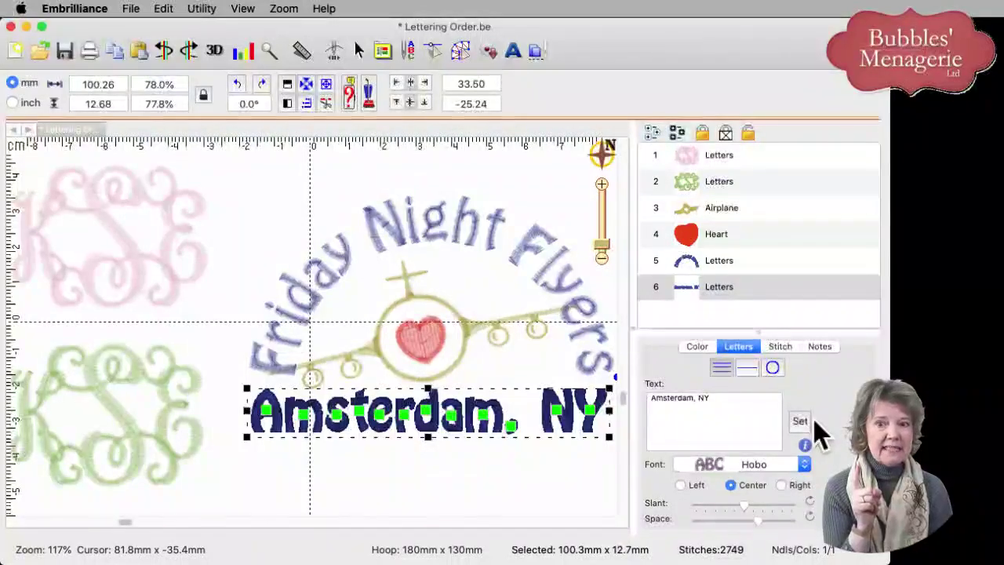
{"action": "left_click_drag", "start_coordinate": [798, 333], "coordinate": [794, 273]}
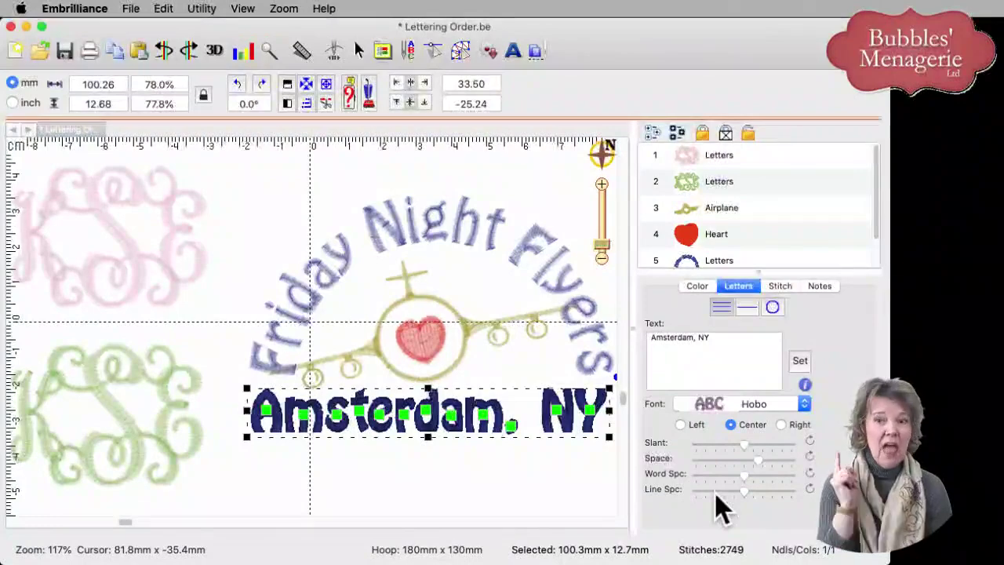
{"action": "left_click", "coordinate": [747, 311]}
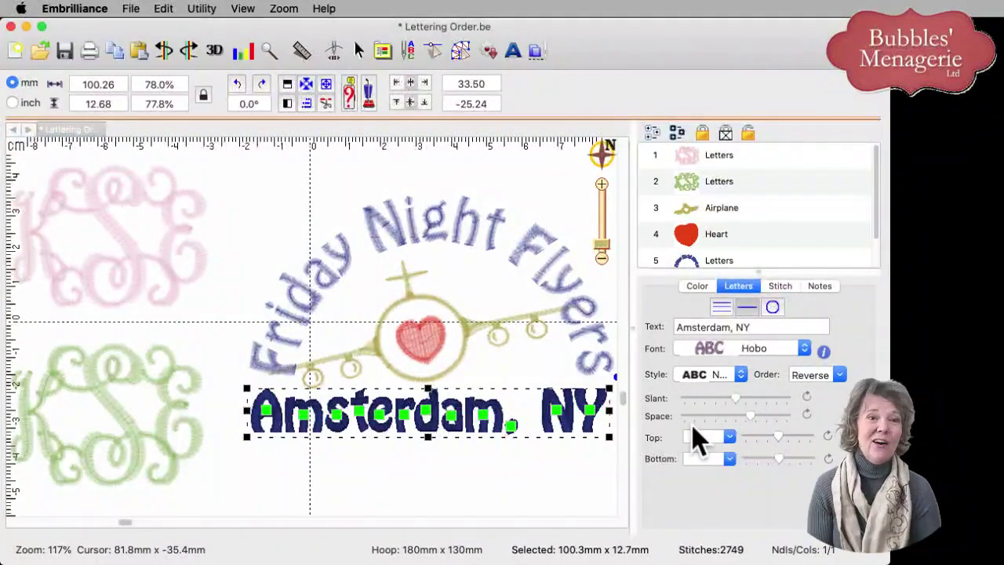
{"action": "left_click", "coordinate": [538, 505]}
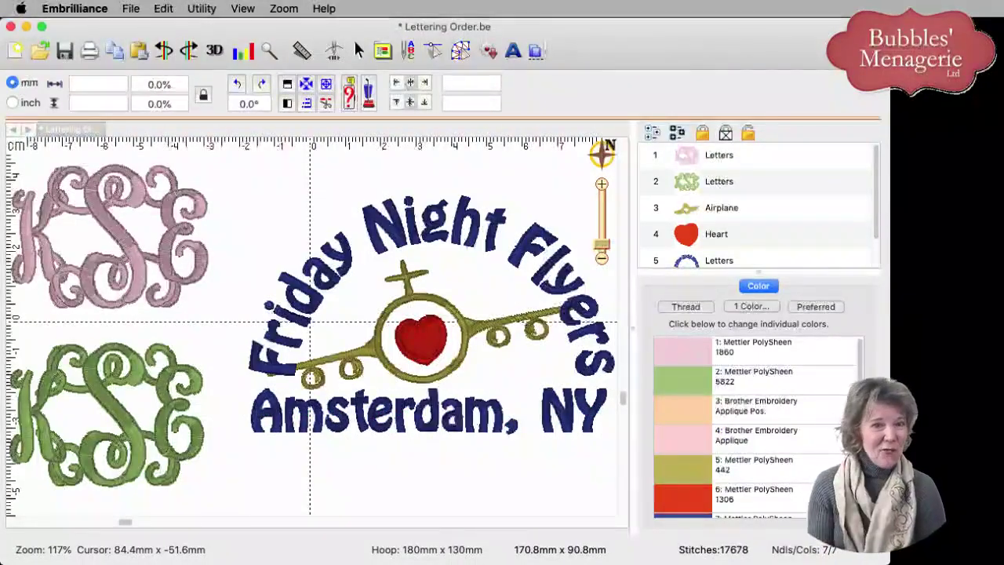